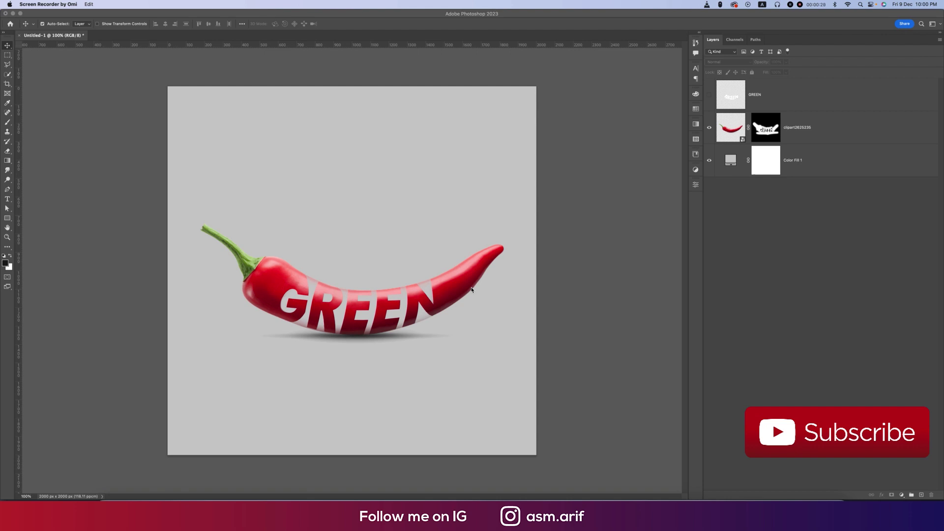
# Create a new 2000 x 2000 pixel RGB document named RC with a transparent background
pyautogui.click(78, 71)
pyautogui.click(56, 4)
pyautogui.click(62, 14)
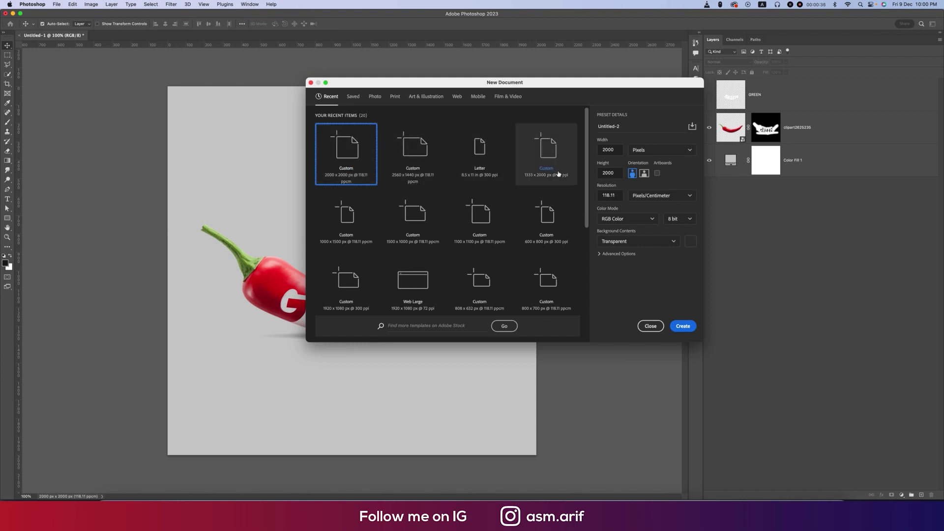
pyautogui.click(615, 151)
pyautogui.click(613, 174)
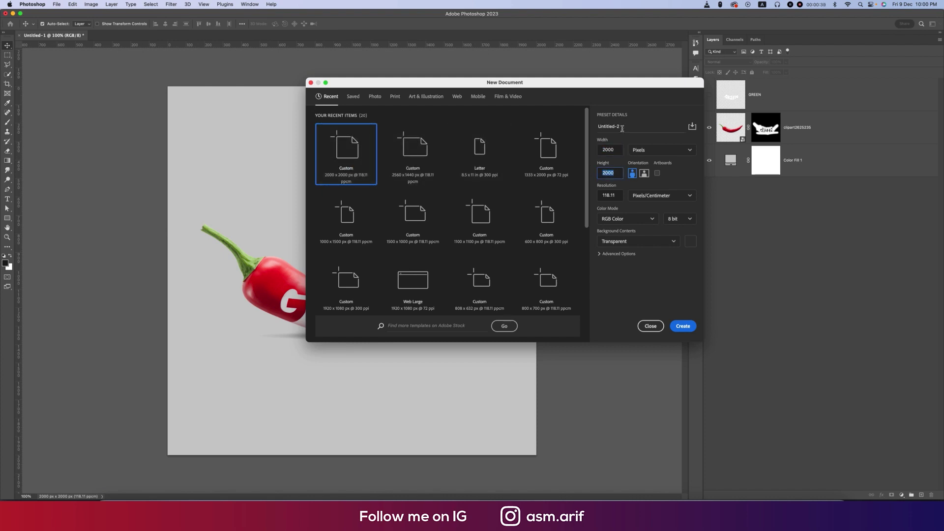
pyautogui.click(622, 127)
pyautogui.press('BackSpace')
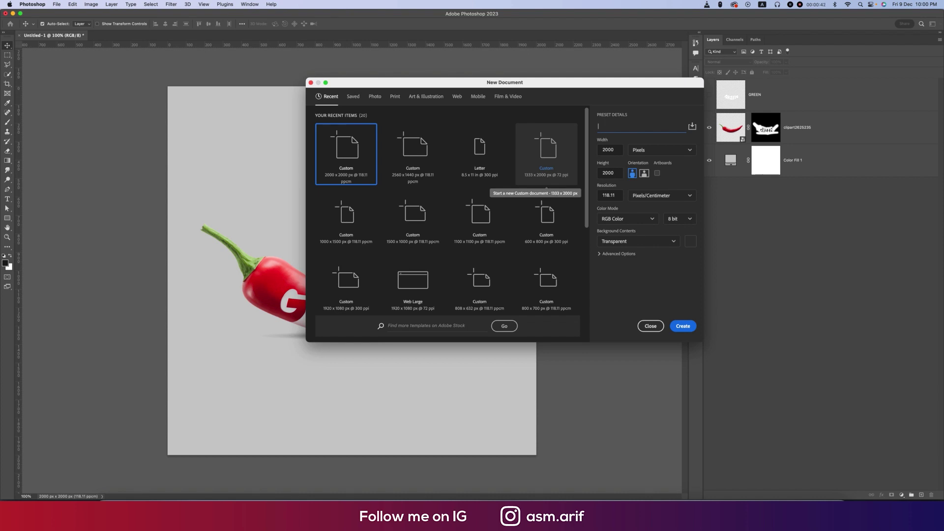
pyautogui.write('RC')
pyautogui.click(678, 325)
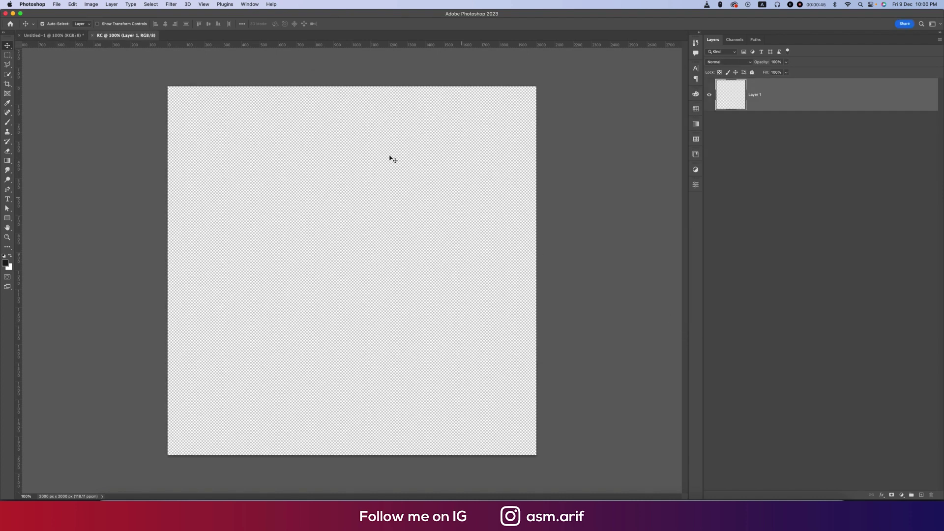
# Place the red chili image clipart2625235 from Downloads into the document as an embedded file
pyautogui.click(54, 5)
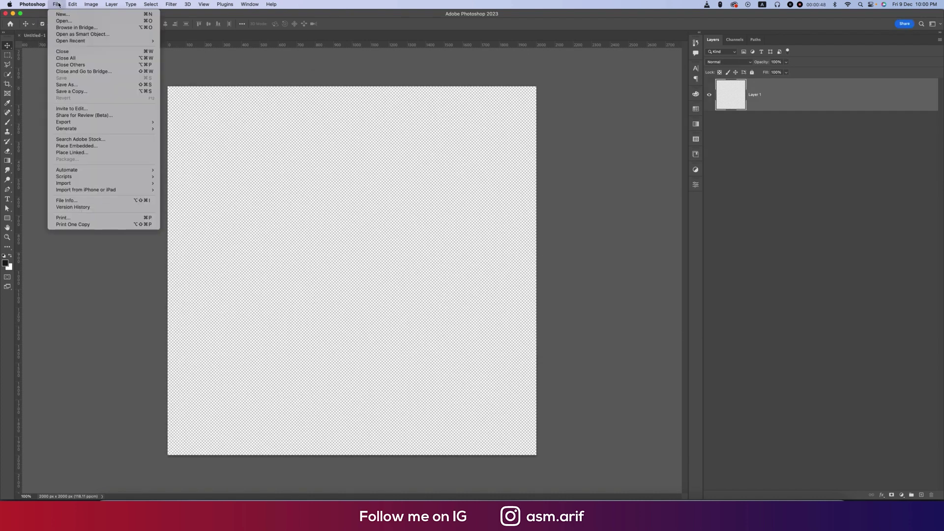
pyautogui.click(92, 145)
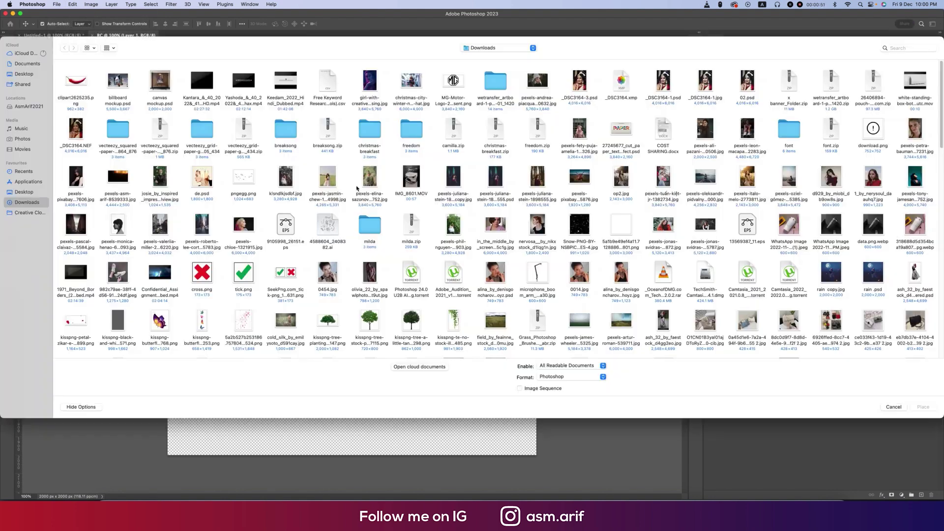
pyautogui.doubleClick(73, 83)
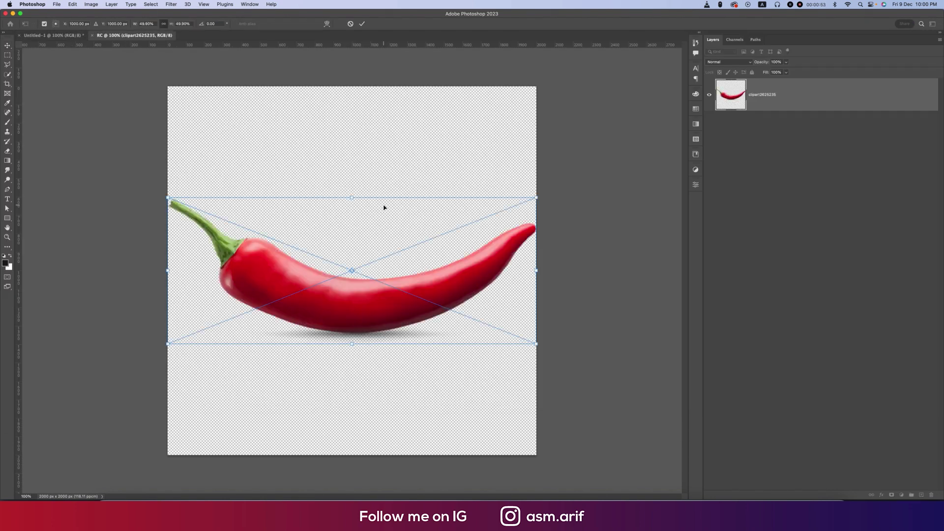
# Scale the placed chili down so it leaves a margin inside the canvas, and rasterize its layer
pyautogui.moveTo(351, 198); pyautogui.dragTo(350, 214)
pyautogui.click(361, 25)
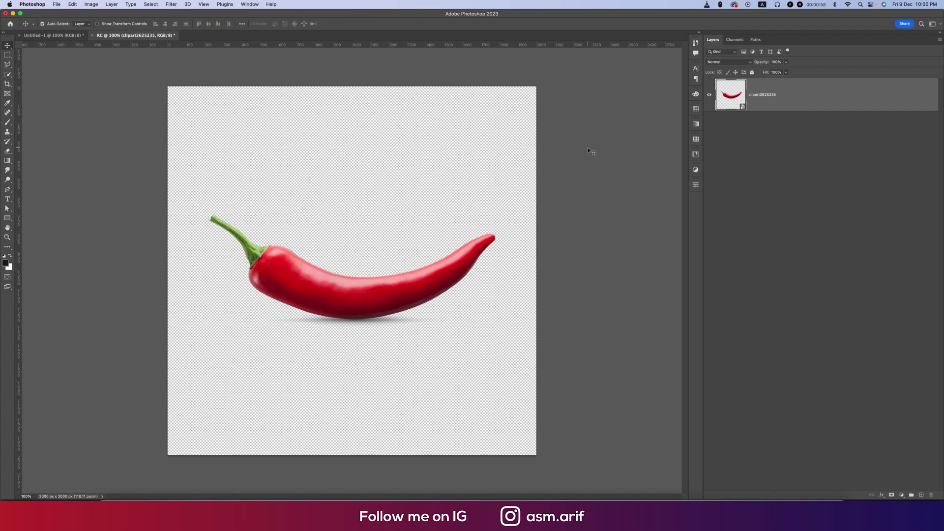
pyautogui.rightClick(842, 105)
pyautogui.click(864, 276)
# Add the text GREEN above the chili in black Poppins ExtraBold at 72 pt
pyautogui.click(7, 198)
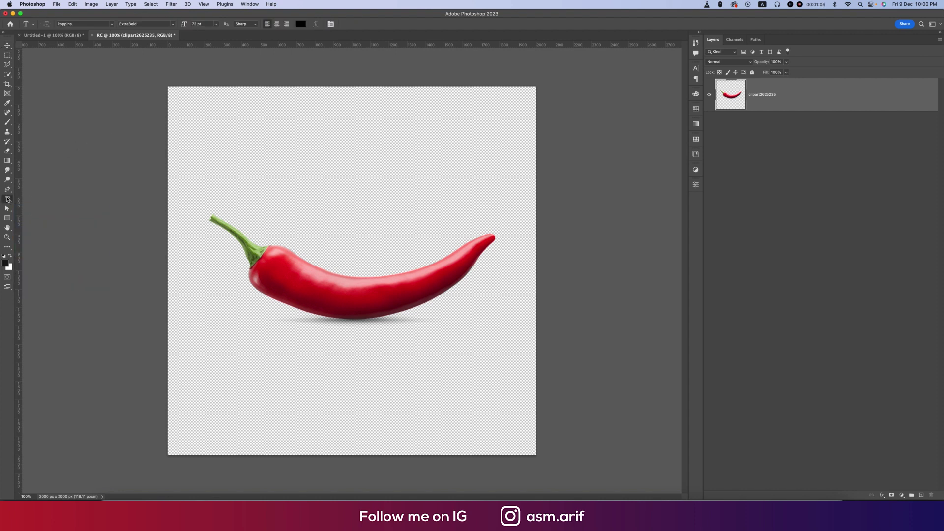
pyautogui.click(278, 174)
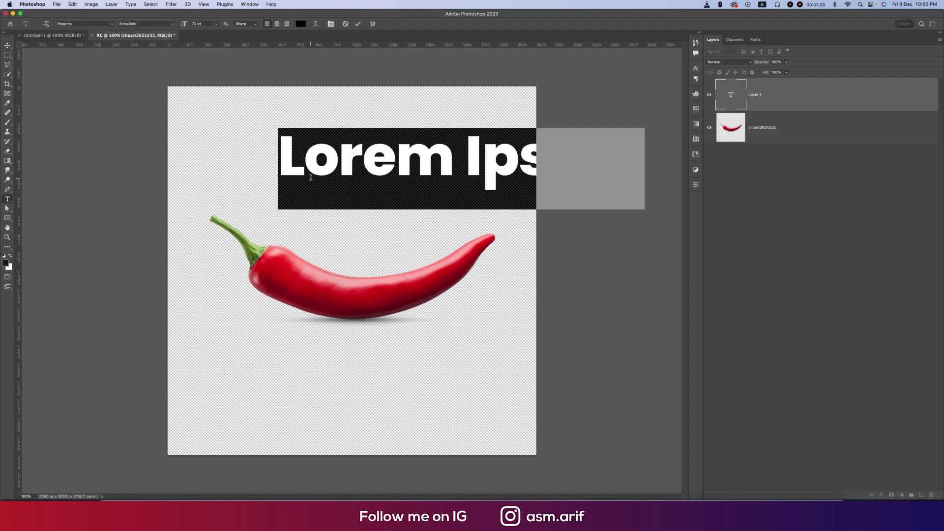
pyautogui.write('GREEN')
pyautogui.hotkey('ctrl', 'Return')
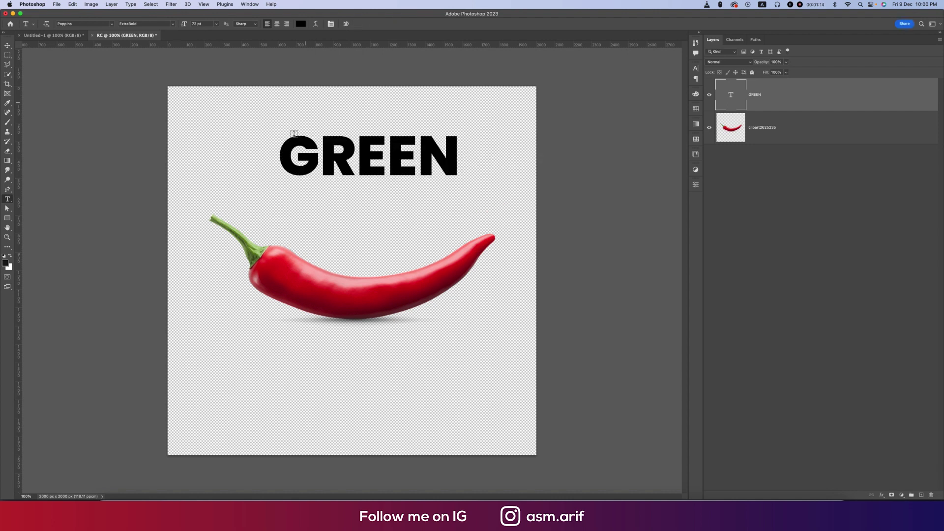
# Move the GREEN text onto the middle of the chili's body and rasterize the type layer
pyautogui.click(7, 46)
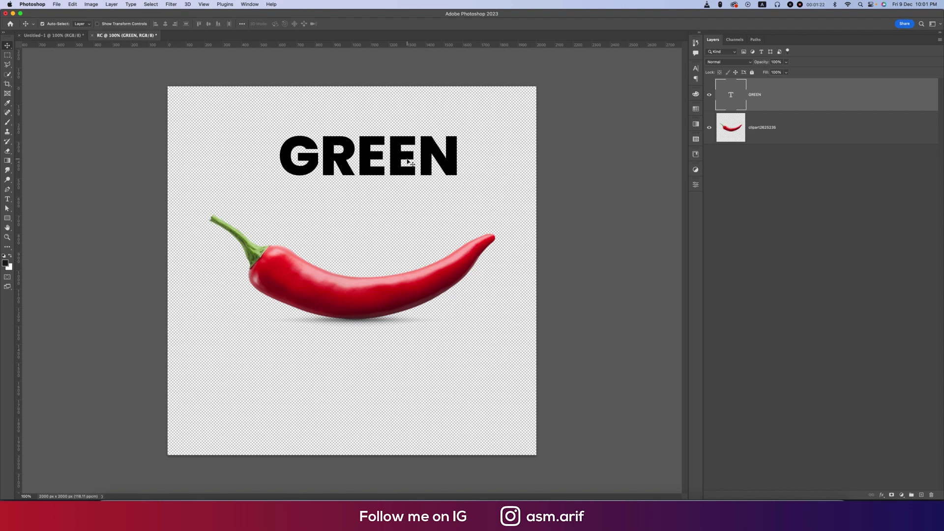
pyautogui.moveTo(398, 163); pyautogui.dragTo(391, 294)
pyautogui.rightClick(788, 97)
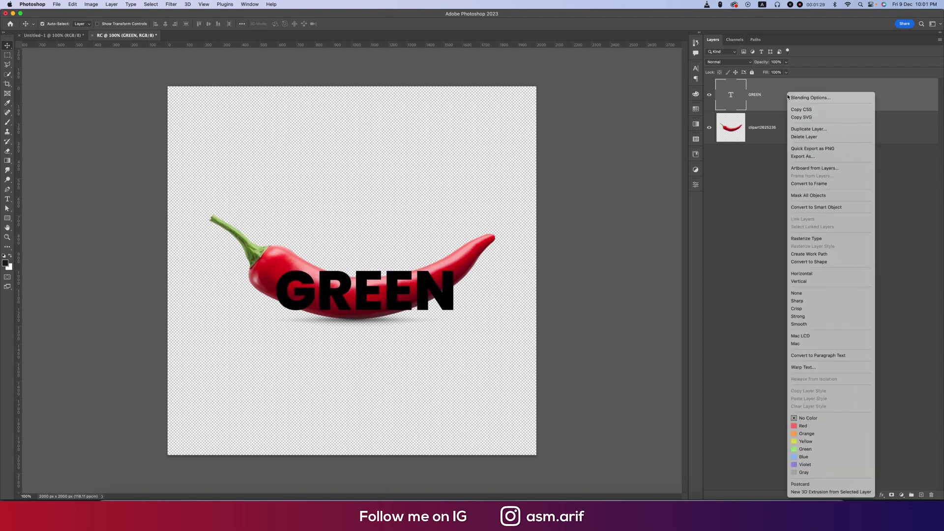
pyautogui.click(802, 241)
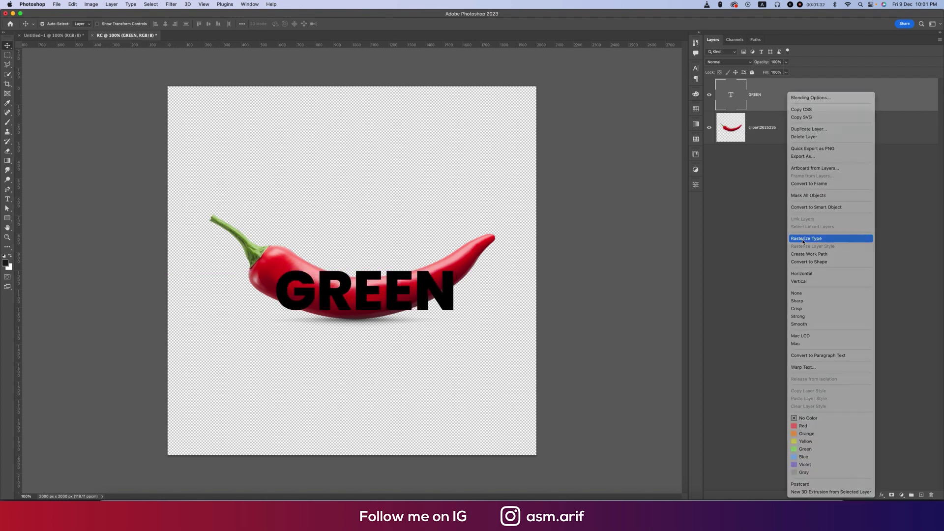
pyautogui.click(710, 95)
pyautogui.click(709, 95)
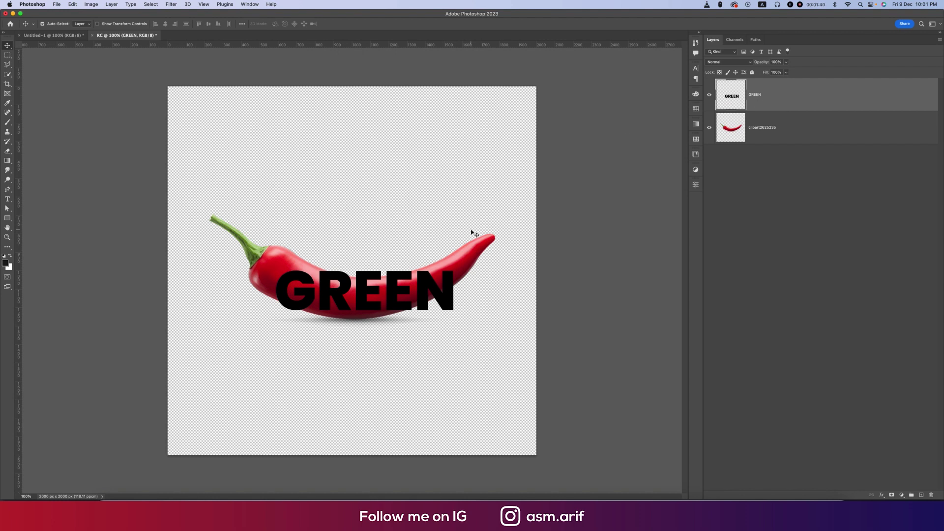
# Start a Warp transform on the rasterized GREEN lettering over the chili
pyautogui.press('super+t')
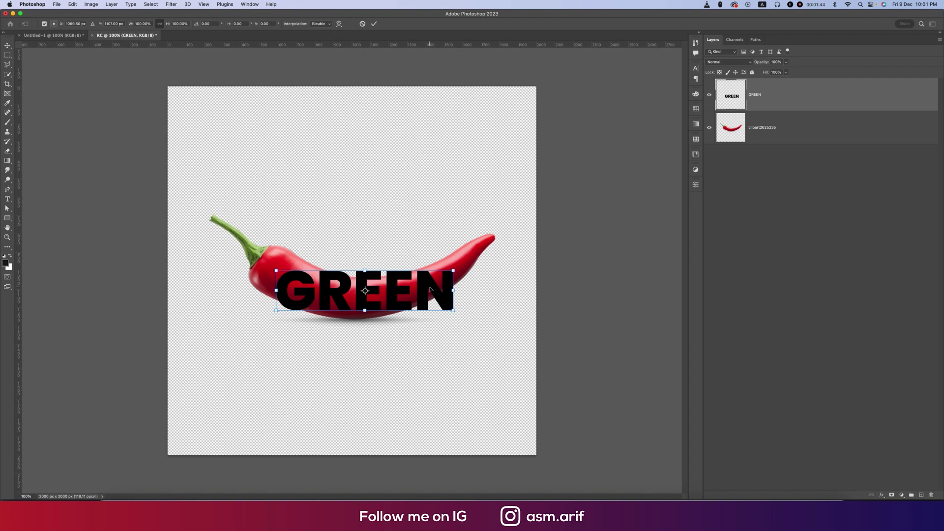
pyautogui.scroll(5, 433, 291)
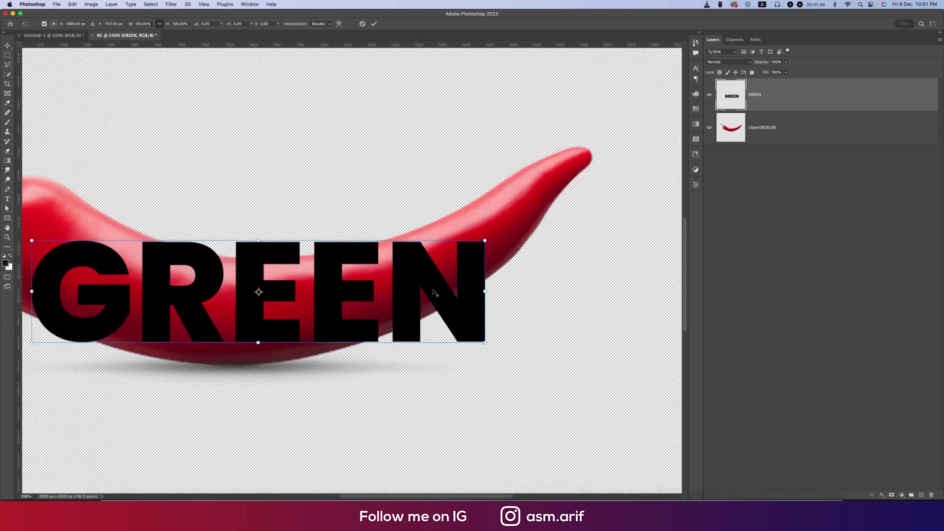
pyautogui.moveTo(433, 290); pyautogui.dragTo(512, 294)
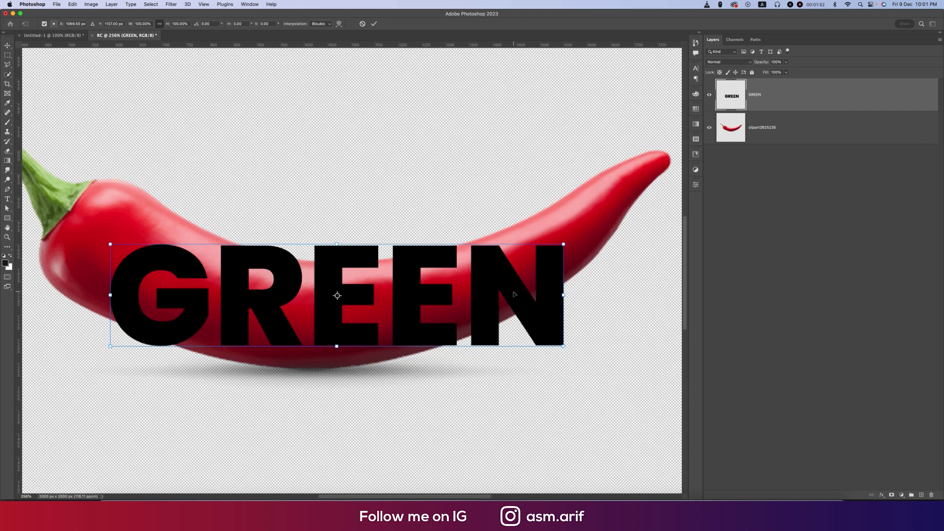
pyautogui.rightClick(514, 294)
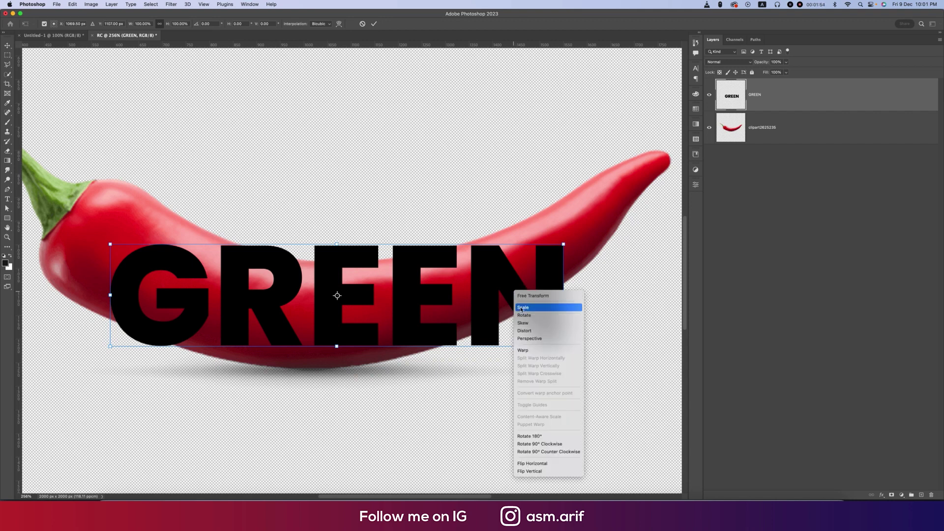
pyautogui.click(536, 351)
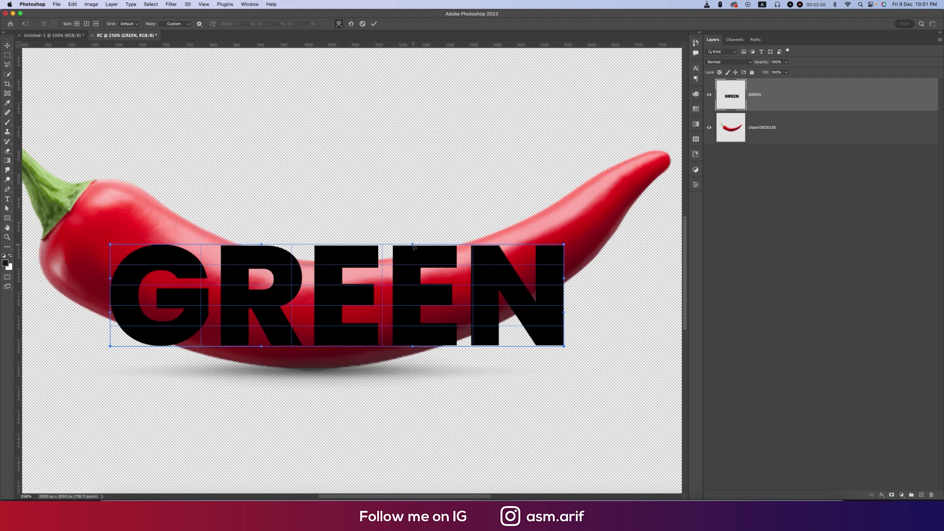
pyautogui.moveTo(413, 247); pyautogui.dragTo(402, 289)
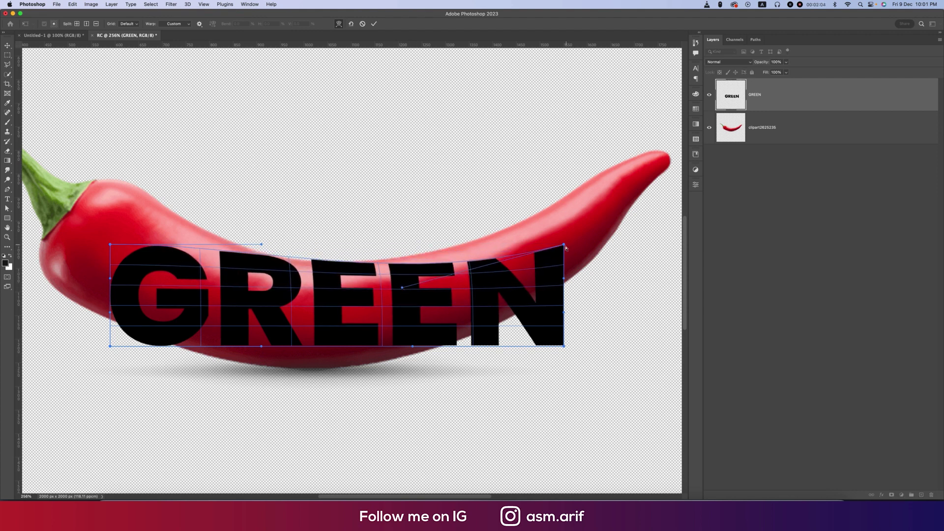
pyautogui.moveTo(565, 245); pyautogui.dragTo(532, 216)
pyautogui.moveTo(564, 346); pyautogui.dragTo(552, 291)
pyautogui.moveTo(413, 347); pyautogui.dragTo(358, 418)
pyautogui.moveTo(552, 291); pyautogui.dragTo(543, 294)
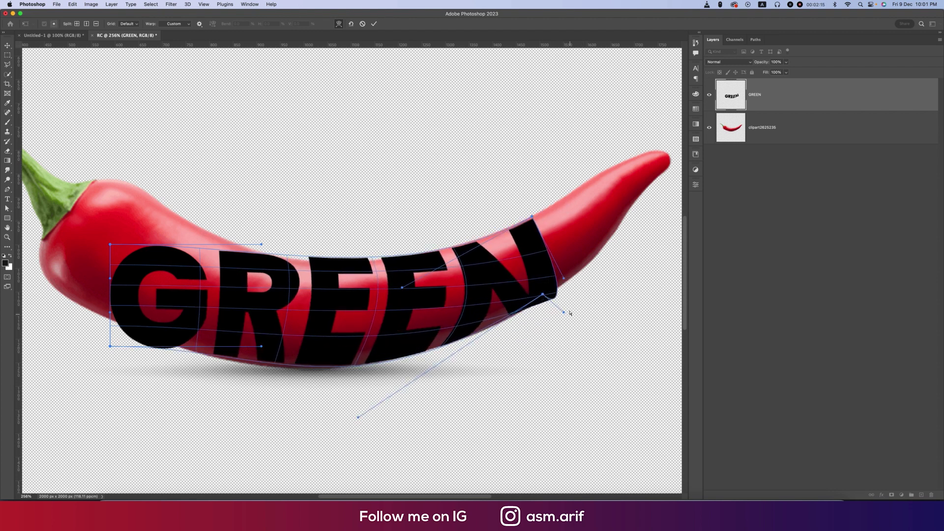
pyautogui.press('super+z')
pyautogui.press('super+z')
pyautogui.press('super+z')
pyautogui.press('super+z')
pyautogui.press('super+z')
# Warp the N end of the GREEN lettering and its lower edge to follow the chili's upward curve
pyautogui.moveTo(564, 245); pyautogui.dragTo(511, 228)
pyautogui.moveTo(412, 347); pyautogui.dragTo(353, 394)
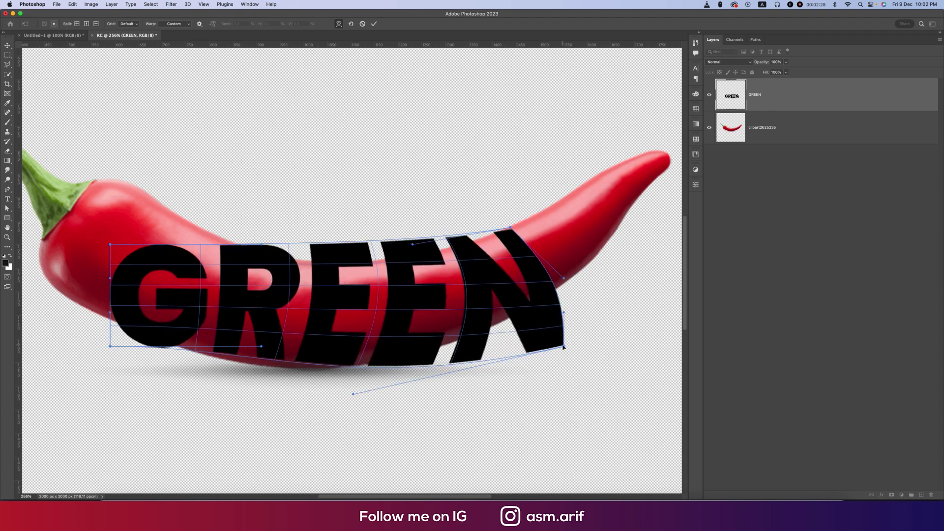
pyautogui.moveTo(563, 347); pyautogui.dragTo(531, 305)
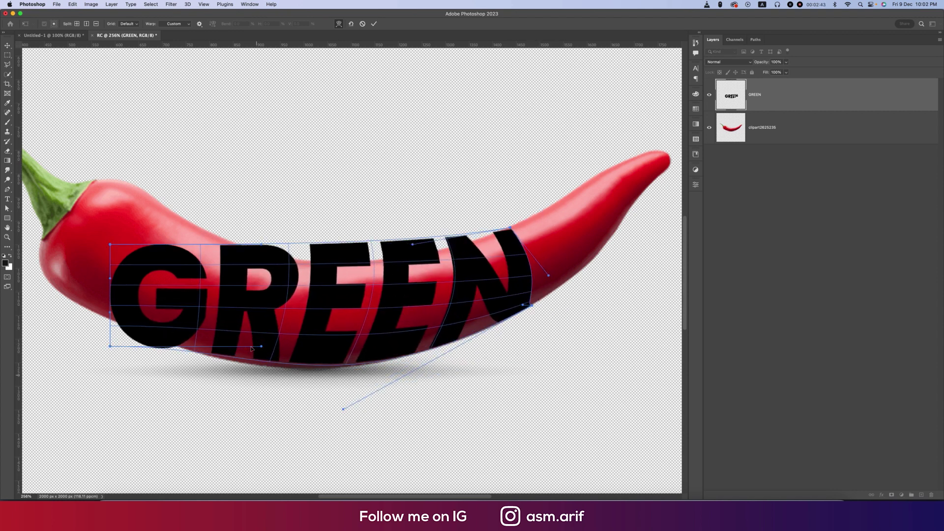
# Warp the G end and the upper and lower edges of the lettering to fit the chili's outline, and apply the transform
pyautogui.moveTo(262, 346); pyautogui.dragTo(261, 362)
pyautogui.moveTo(110, 244); pyautogui.dragTo(151, 214)
pyautogui.moveTo(111, 346); pyautogui.dragTo(110, 329)
pyautogui.moveTo(261, 361); pyautogui.dragTo(262, 369)
pyautogui.moveTo(413, 245); pyautogui.dragTo(400, 288)
pyautogui.moveTo(261, 244); pyautogui.dragTo(258, 267)
pyautogui.moveTo(151, 213); pyautogui.dragTo(160, 206)
pyautogui.moveTo(400, 288); pyautogui.dragTo(379, 287)
pyautogui.moveTo(110, 329); pyautogui.dragTo(111, 325)
pyautogui.moveTo(262, 368); pyautogui.dragTo(254, 371)
pyautogui.moveTo(111, 325); pyautogui.dragTo(112, 324)
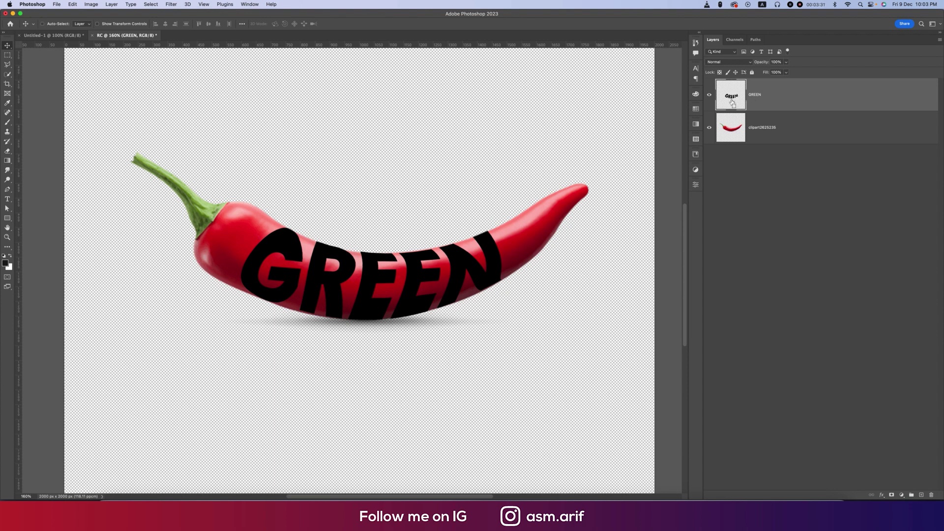
# Select the GREEN layer's lettering, hide that layer, and use the selection as a layer mask on the chili layer
pyautogui.keyDown('super'); pyautogui.click(733, 99); pyautogui.keyUp('super')
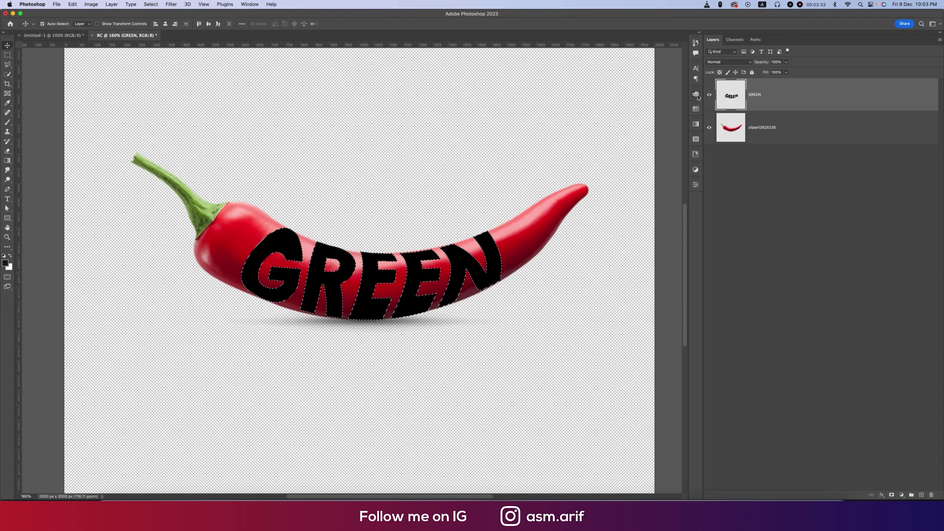
pyautogui.click(709, 95)
pyautogui.click(742, 129)
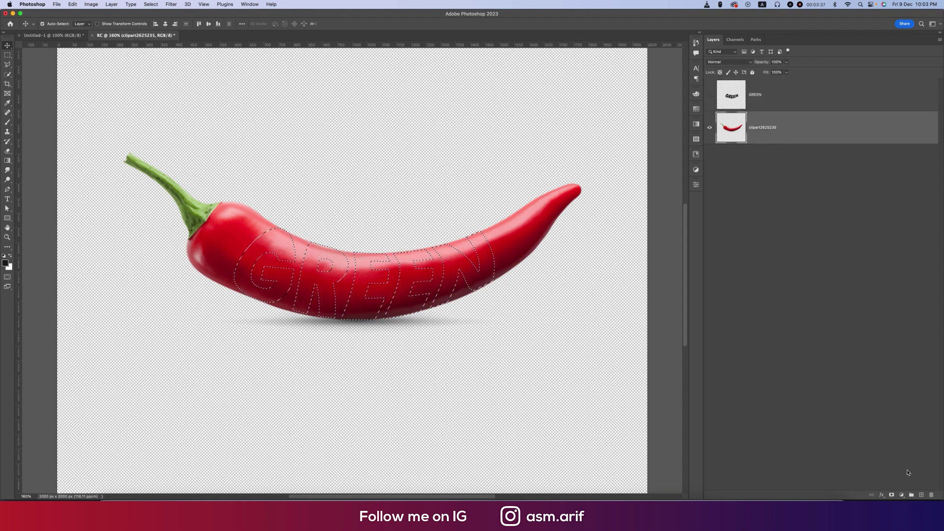
pyautogui.click(892, 494)
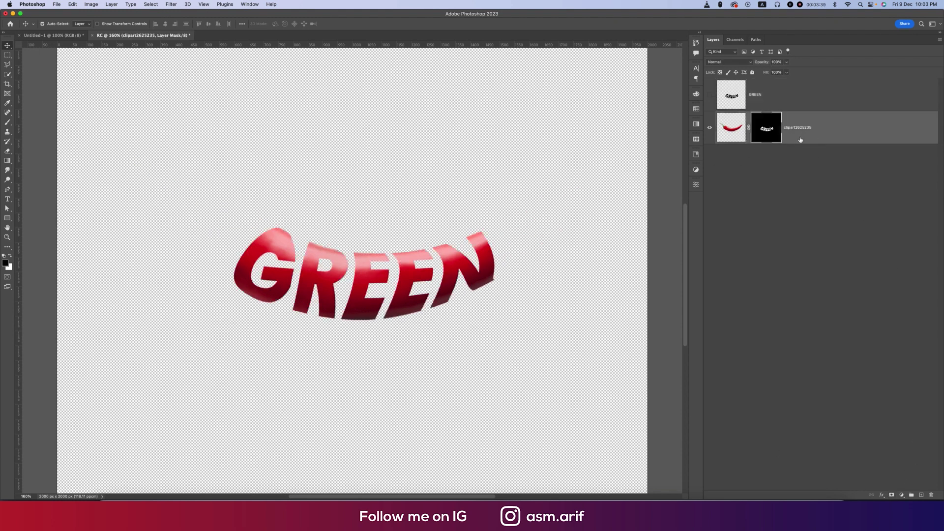
# Add a light gray (#e4e4e4) solid color fill layer and move it beneath the chili layer
pyautogui.click(901, 496)
pyautogui.click(903, 328)
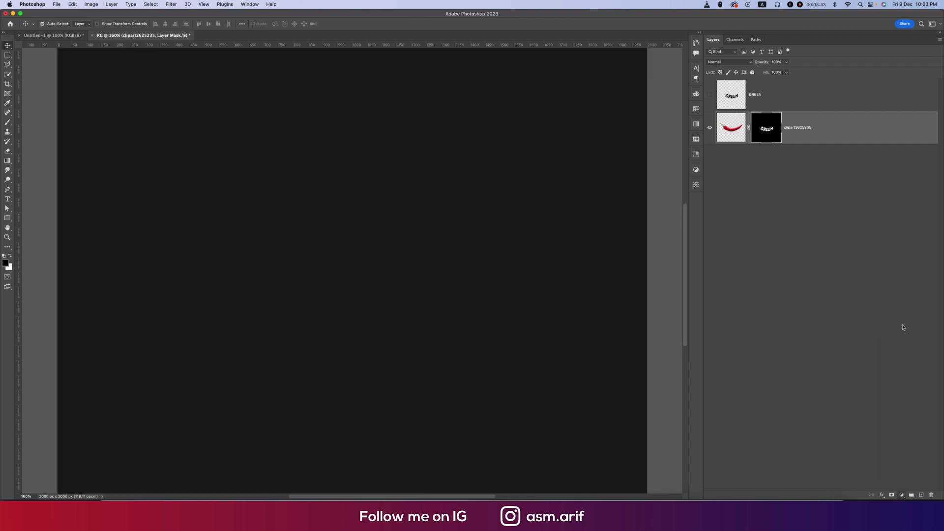
pyautogui.moveTo(521, 355); pyautogui.dragTo(505, 333)
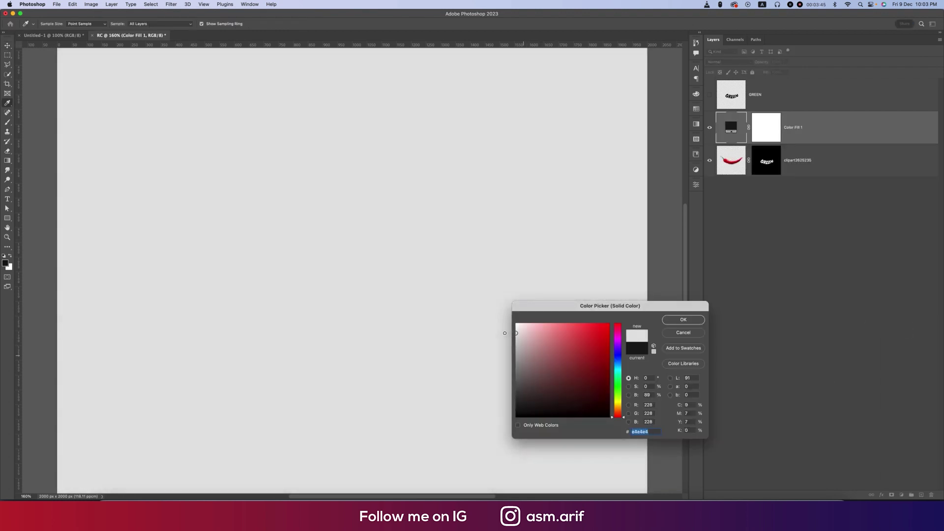
pyautogui.click(683, 320)
pyautogui.moveTo(829, 142); pyautogui.dragTo(826, 236)
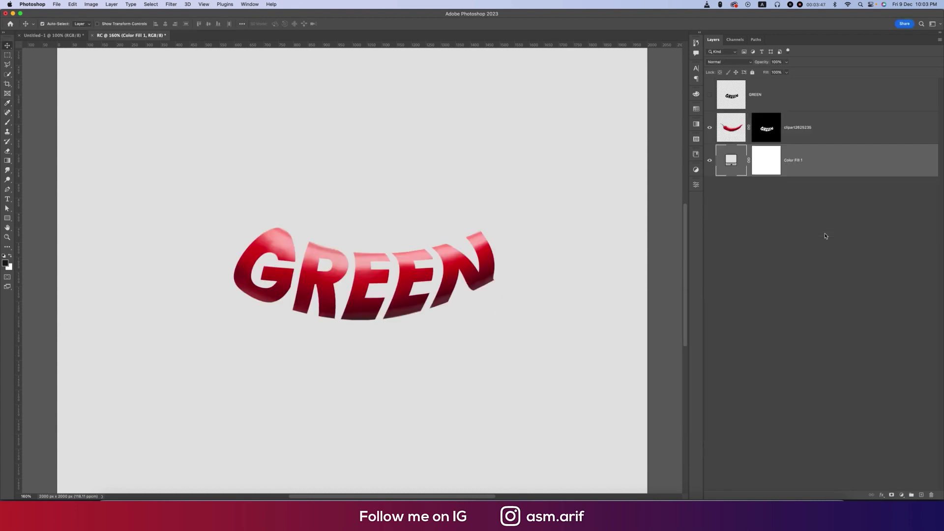
# Target the chili layer's mask and set up the Brush tool with a white foreground color and an enlarged tip
pyautogui.click(765, 123)
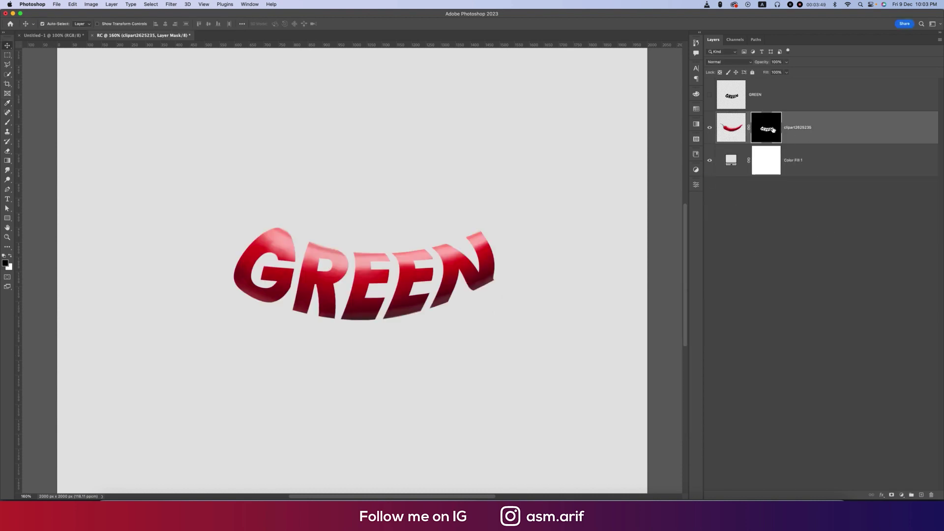
pyautogui.click(8, 124)
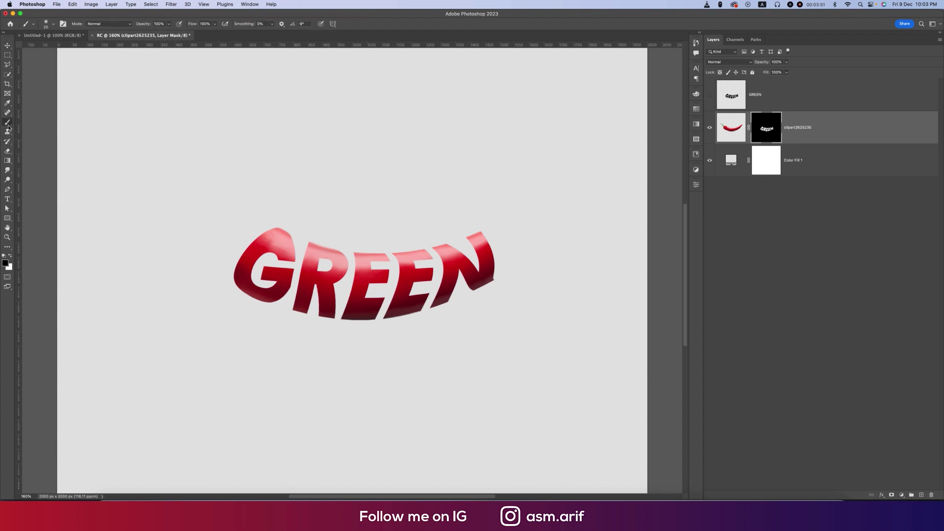
pyautogui.click(11, 258)
pyautogui.press(']')
pyautogui.press(']')
pyautogui.press(']')
pyautogui.press(']')
pyautogui.press(']')
pyautogui.press(']')
pyautogui.press(']')
pyautogui.press(']')
# Try to reveal the chili's tapered tip by brushing white on its mask, and undo the stroke
pyautogui.moveTo(491, 222)
pyautogui.mouseDown()
pyautogui.moveTo(541, 197)
pyautogui.moveTo(553, 218)
pyautogui.moveTo(495, 279)
pyautogui.moveTo(497, 236)
pyautogui.moveTo(574, 195)
pyautogui.mouseUp()
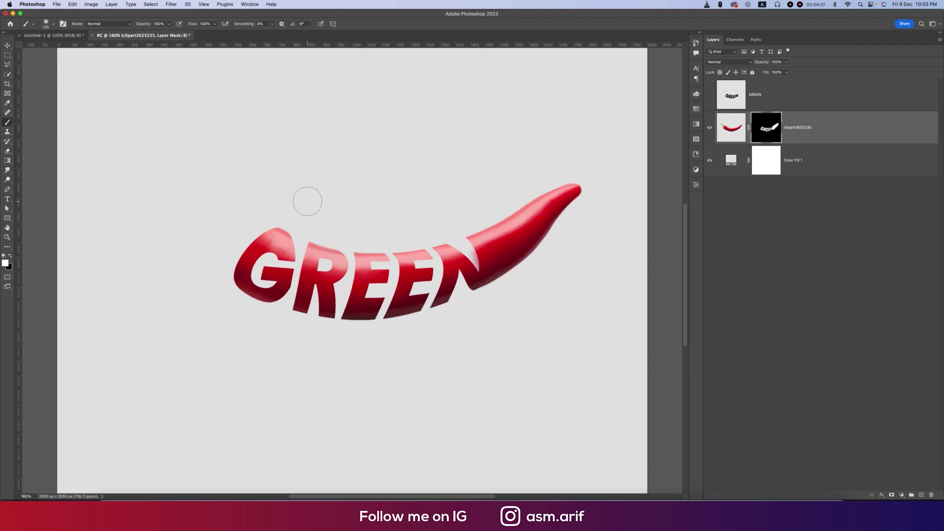
pyautogui.press('super+z')
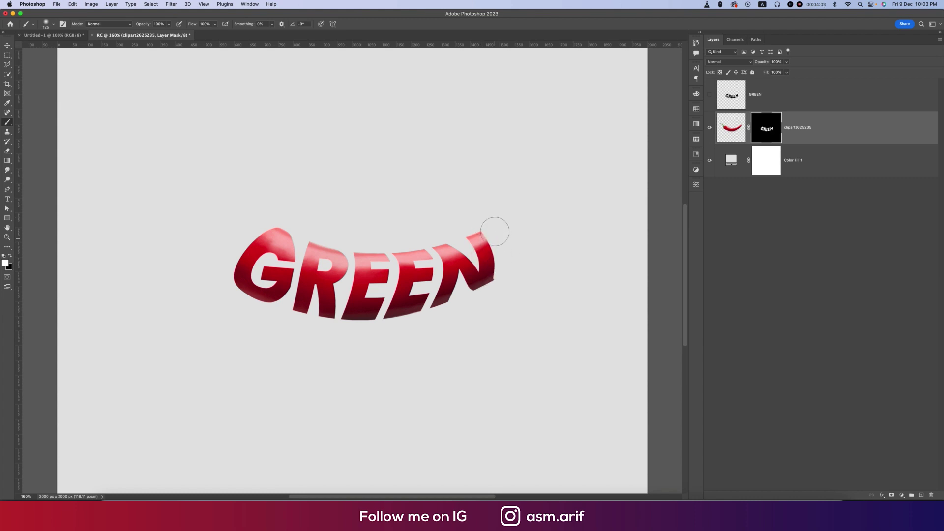
# Brush white on the chili's mask to reveal the tapered tip beyond the N and the body and green stem before the G
pyautogui.moveTo(495, 232)
pyautogui.mouseDown()
pyautogui.moveTo(507, 249)
pyautogui.moveTo(502, 277)
pyautogui.mouseUp()
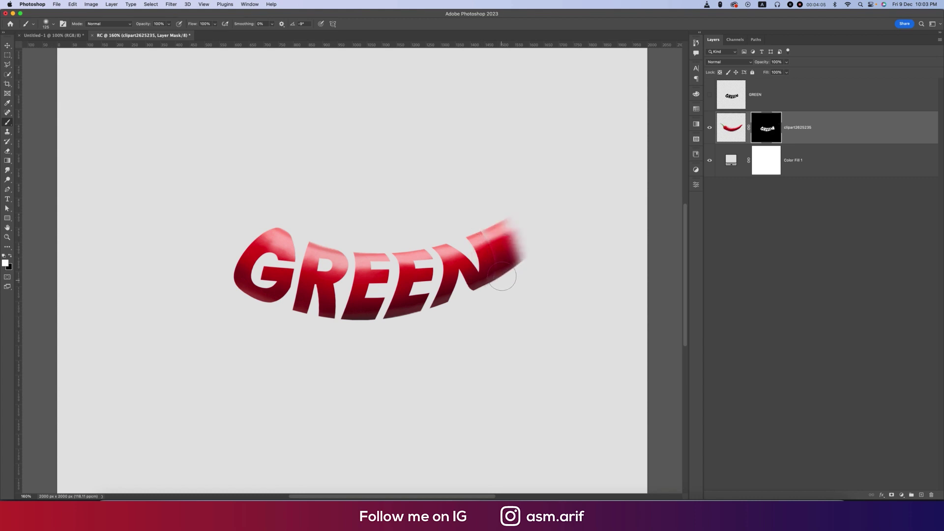
pyautogui.moveTo(487, 224)
pyautogui.mouseDown()
pyautogui.moveTo(502, 255)
pyautogui.moveTo(471, 262)
pyautogui.moveTo(514, 254)
pyautogui.moveTo(517, 217)
pyautogui.moveTo(518, 241)
pyautogui.moveTo(589, 178)
pyautogui.moveTo(520, 278)
pyautogui.moveTo(570, 187)
pyautogui.moveTo(523, 206)
pyautogui.mouseUp()
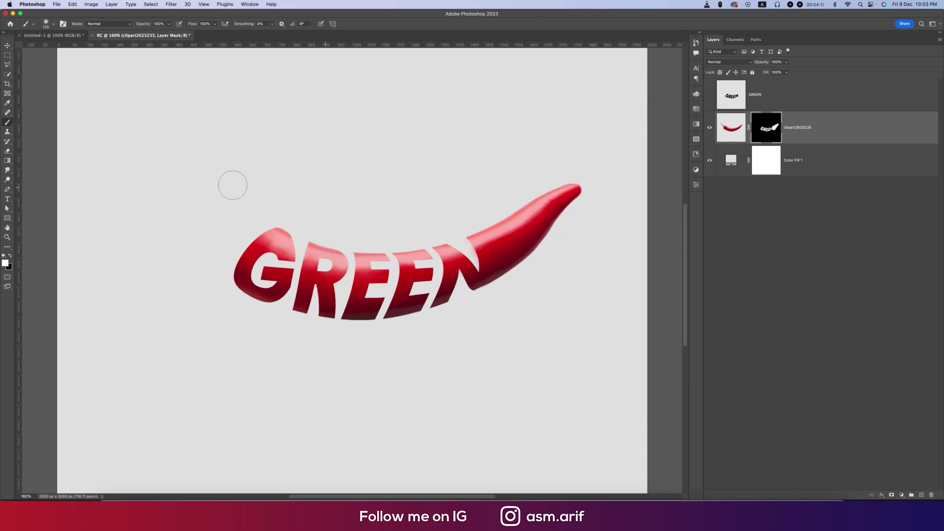
pyautogui.moveTo(268, 217)
pyautogui.mouseDown()
pyautogui.moveTo(168, 214)
pyautogui.moveTo(220, 204)
pyautogui.moveTo(111, 132)
pyautogui.moveTo(170, 184)
pyautogui.moveTo(196, 249)
pyautogui.moveTo(229, 281)
pyautogui.moveTo(229, 299)
pyautogui.moveTo(255, 309)
pyautogui.moveTo(229, 301)
pyautogui.moveTo(260, 311)
pyautogui.moveTo(229, 301)
pyautogui.moveTo(220, 246)
pyautogui.moveTo(232, 206)
pyautogui.moveTo(233, 243)
pyautogui.moveTo(218, 260)
pyautogui.moveTo(224, 267)
pyautogui.moveTo(273, 218)
pyautogui.mouseUp()
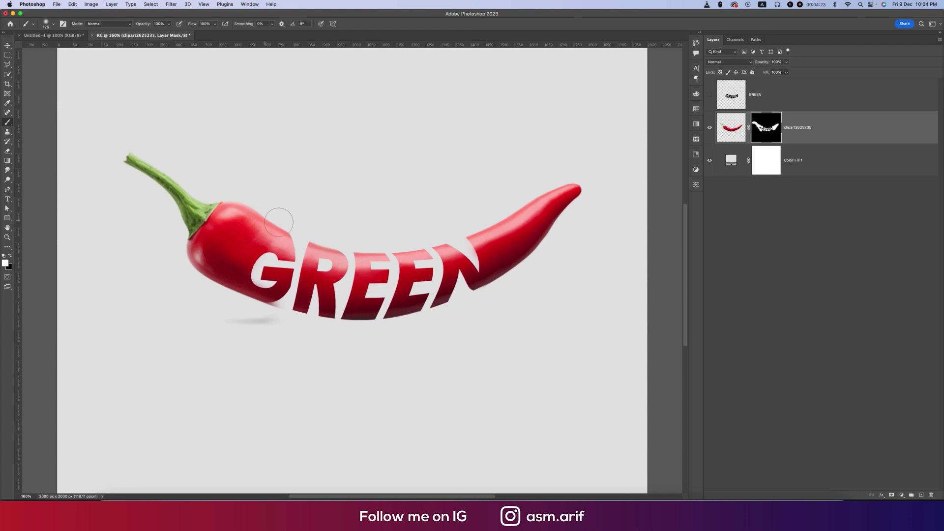
pyautogui.moveTo(161, 185); pyautogui.dragTo(112, 143)
# With a 200 px brush at slightly reduced opacity and flow, paint the mask to reveal the shadow beneath the chili and the edges around the letters
pyautogui.press(']')
pyautogui.press(']')
pyautogui.press(']')
pyautogui.moveTo(142, 28); pyautogui.dragTo(188, 26)
pyautogui.moveTo(251, 341)
pyautogui.mouseDown()
pyautogui.moveTo(381, 348)
pyautogui.moveTo(516, 331)
pyautogui.mouseUp()
pyautogui.moveTo(453, 337)
pyautogui.mouseDown()
pyautogui.moveTo(182, 336)
pyautogui.moveTo(361, 343)
pyautogui.mouseUp()
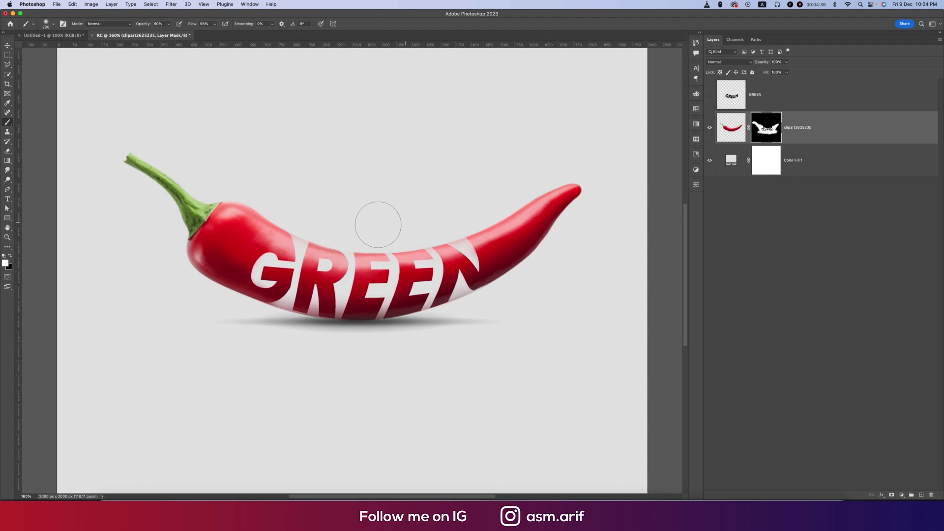
pyautogui.moveTo(294, 216); pyautogui.dragTo(263, 204)
pyautogui.scroll(-3, 398, 310)
pyautogui.scroll(1, 398, 310)
pyautogui.scroll(3, 397, 311)
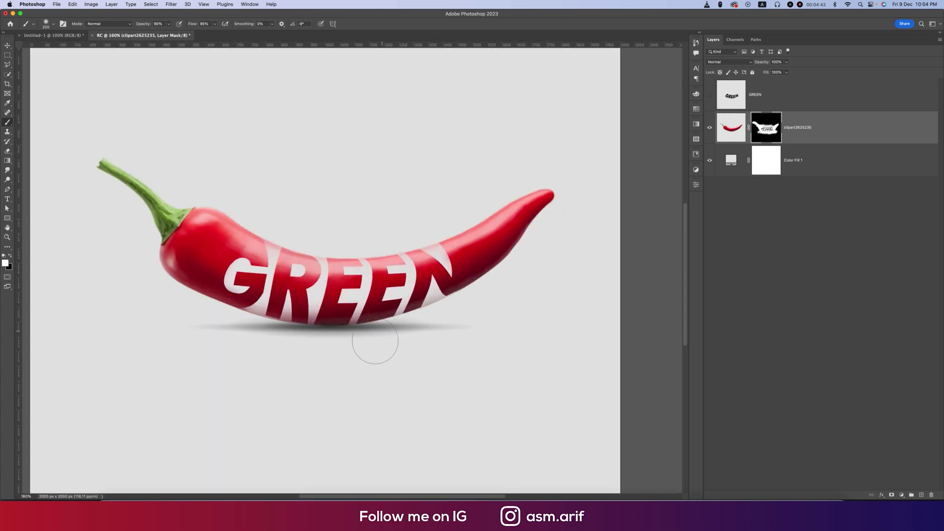
# Change the background color fill layer to a slightly darker gray, and deselect all layers with the Move tool
pyautogui.press('super+1')
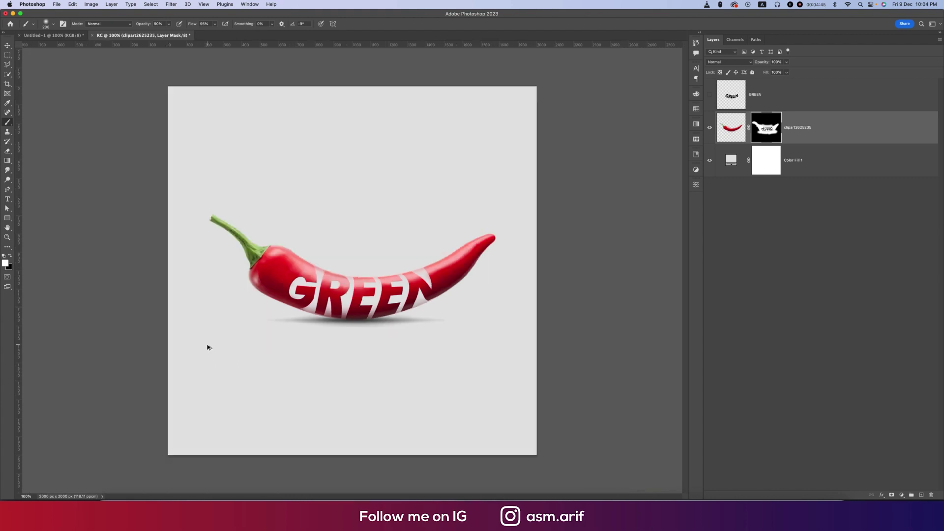
pyautogui.doubleClick(734, 162)
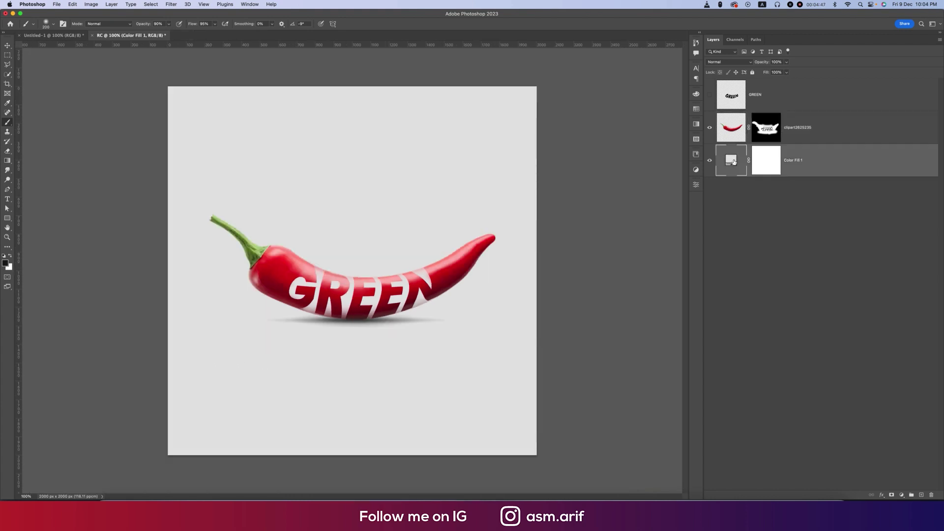
pyautogui.click(514, 343)
pyautogui.click(516, 343)
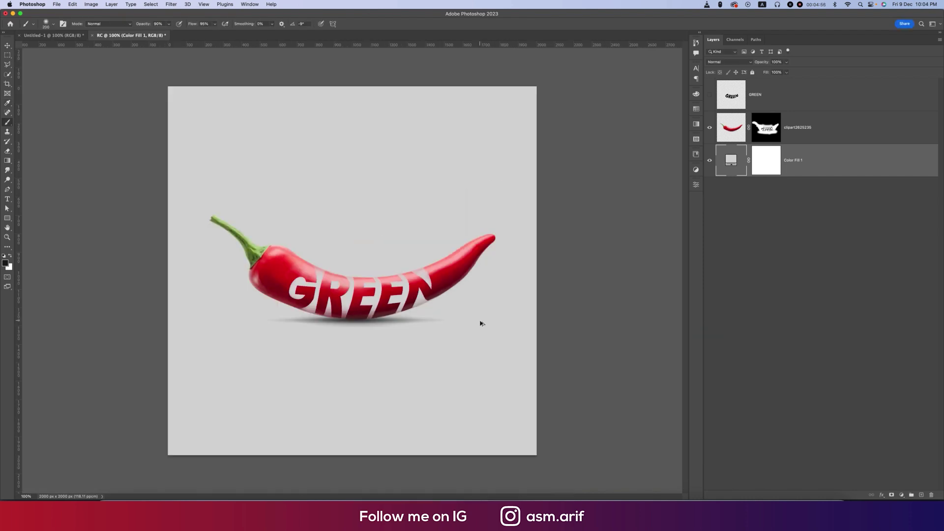
pyautogui.click(7, 45)
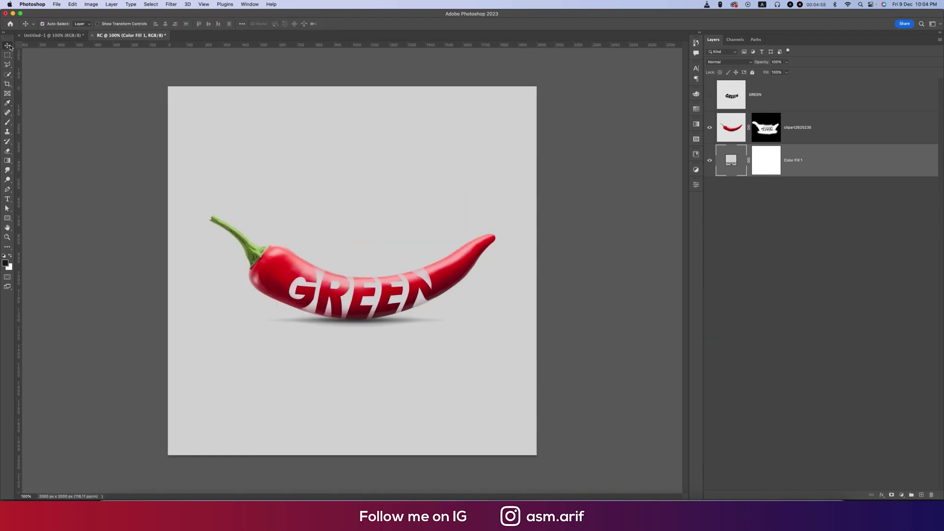
pyautogui.click(70, 93)
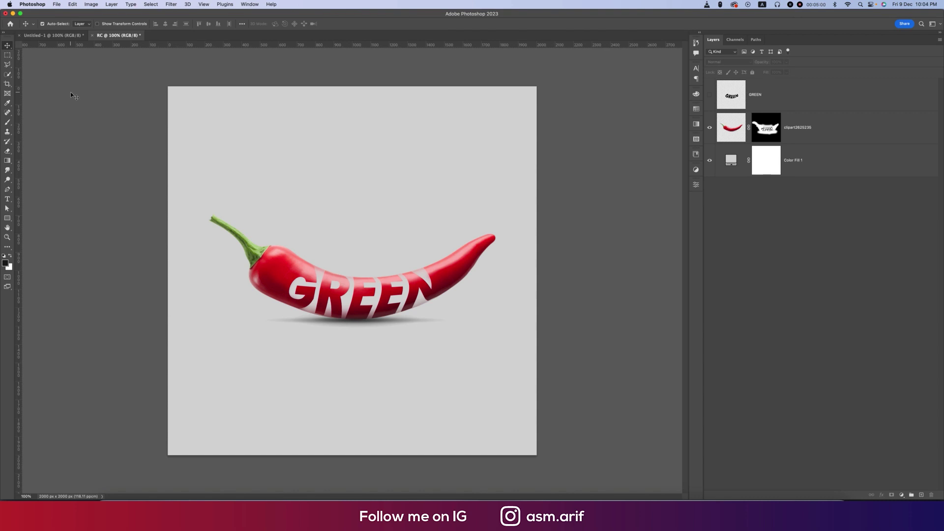